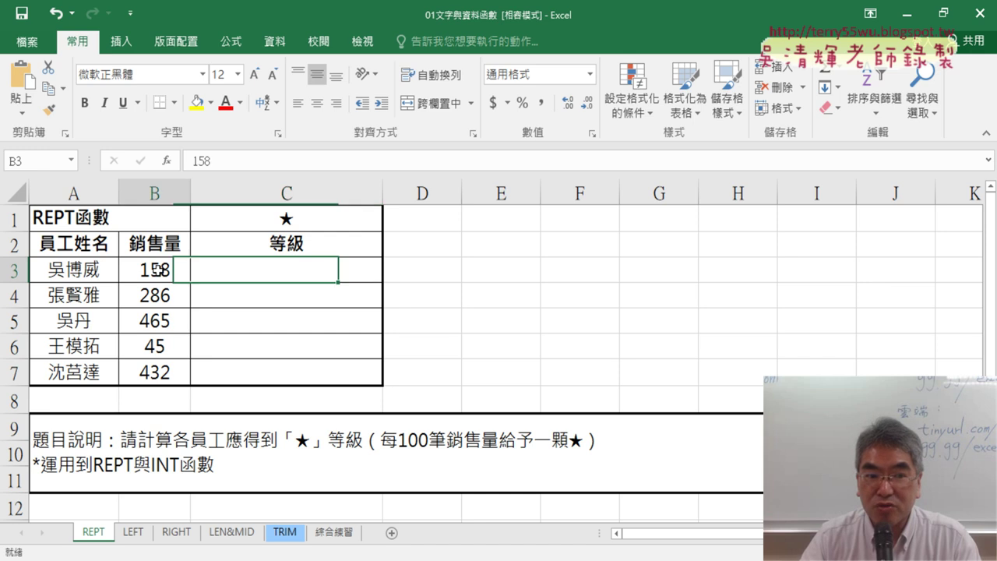
Select the sales figure 158 and cell C3 in Excel, then bring up the Google Docs tab in Chrome
left_click(156, 270)
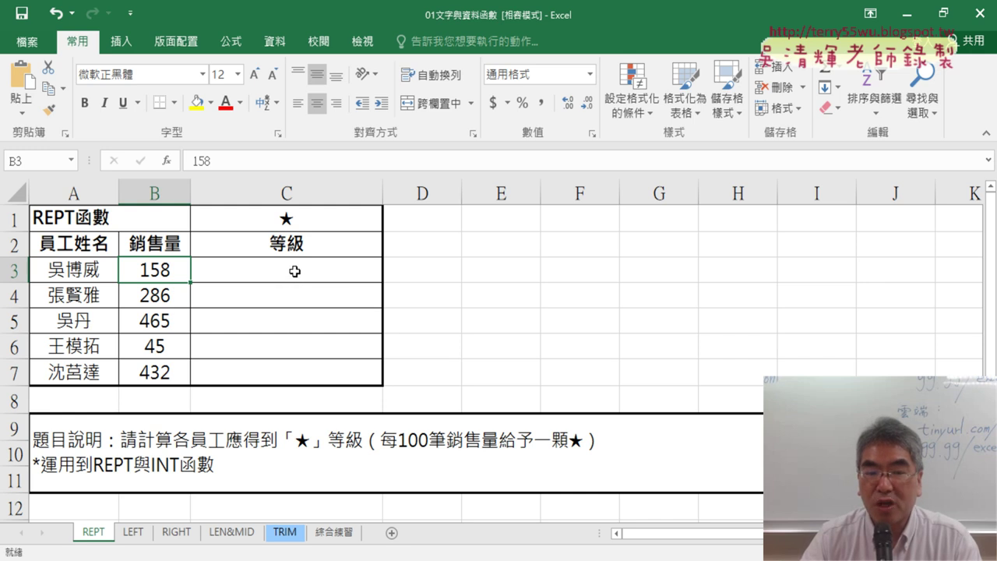
left_click(291, 270)
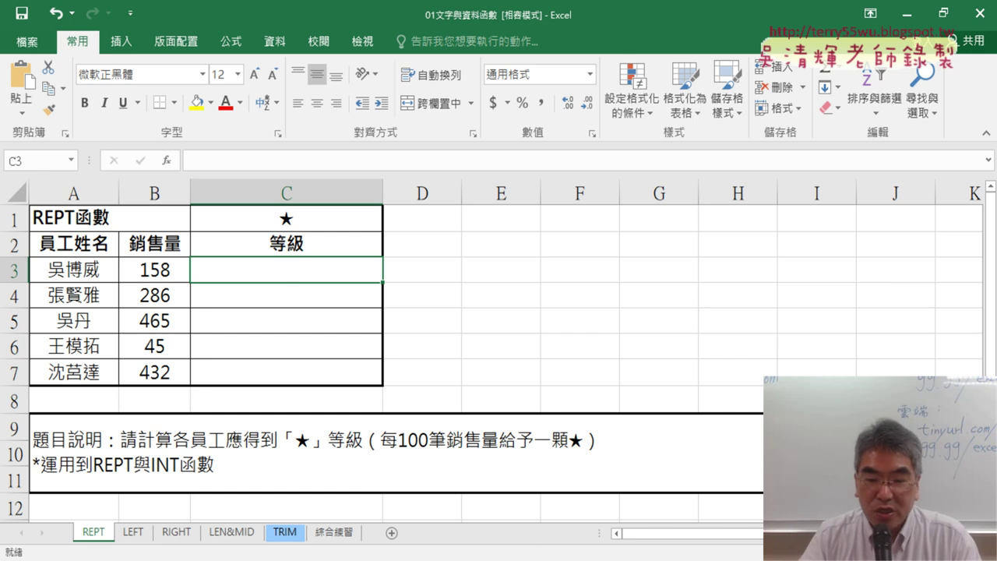
left_click(540, 539)
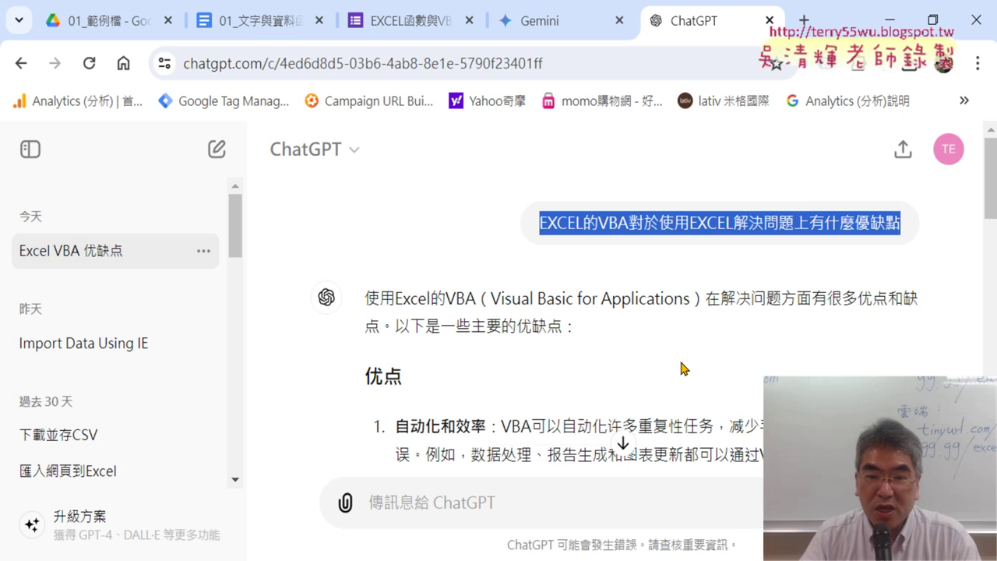
left_click(261, 23)
scroll(641, 337, "up", 1)
scroll(641, 337, "up", 3)
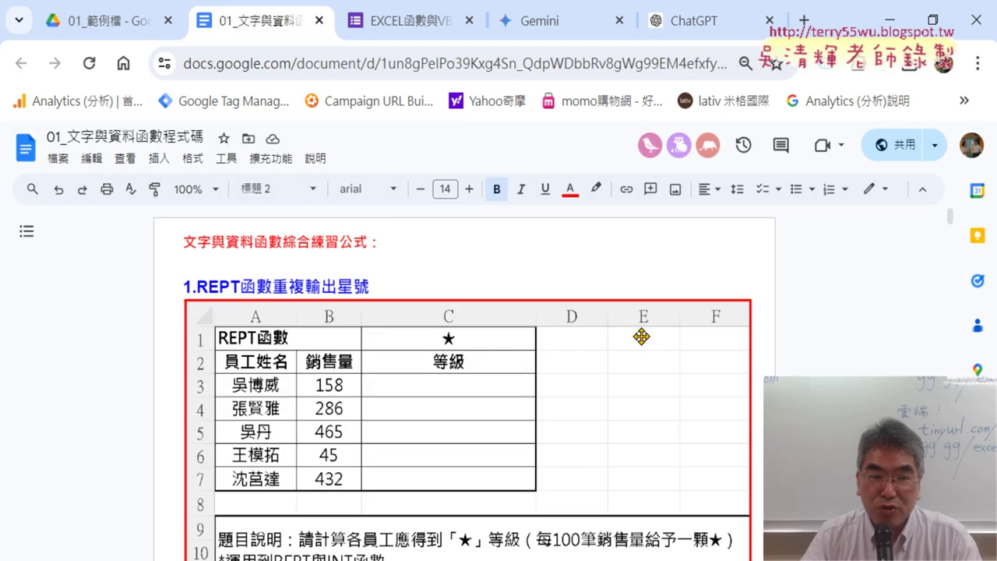
In Drive, go through _雲端白板畫面 > 01_文字與資料函數 and open 01_文字與資料函數程式碼
left_click(109, 22)
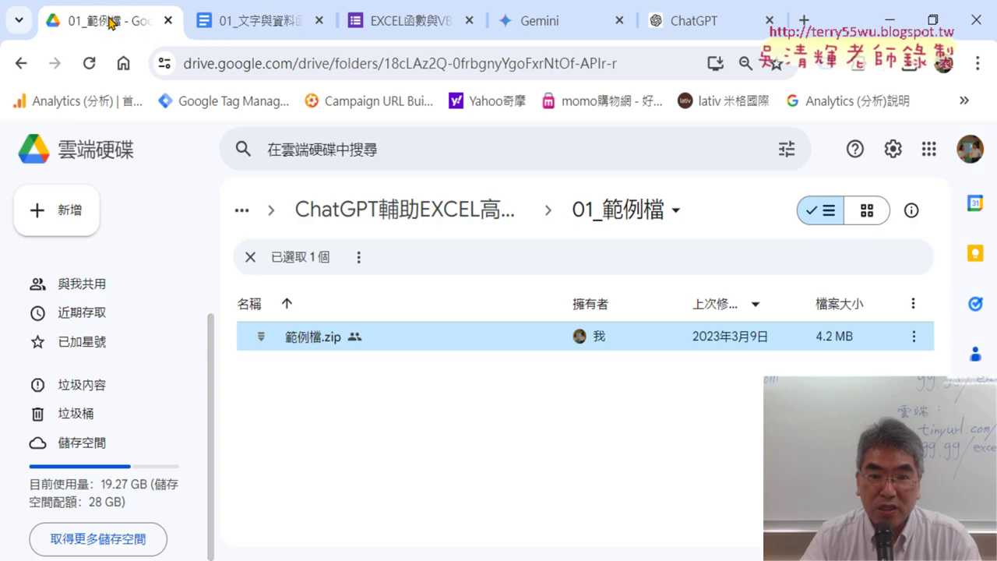
left_click(461, 210)
left_click(342, 337)
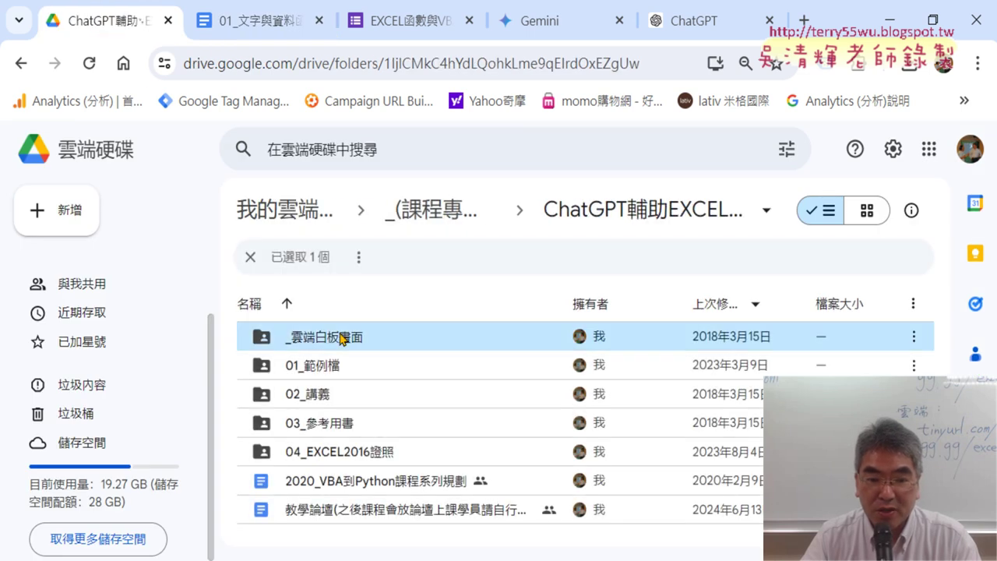
double_click(342, 337)
double_click(356, 342)
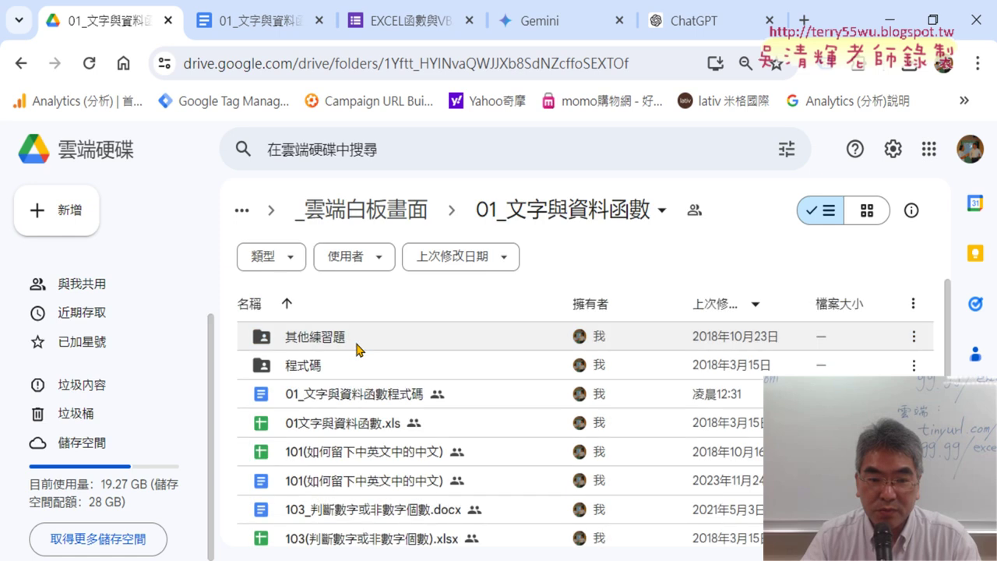
double_click(402, 396)
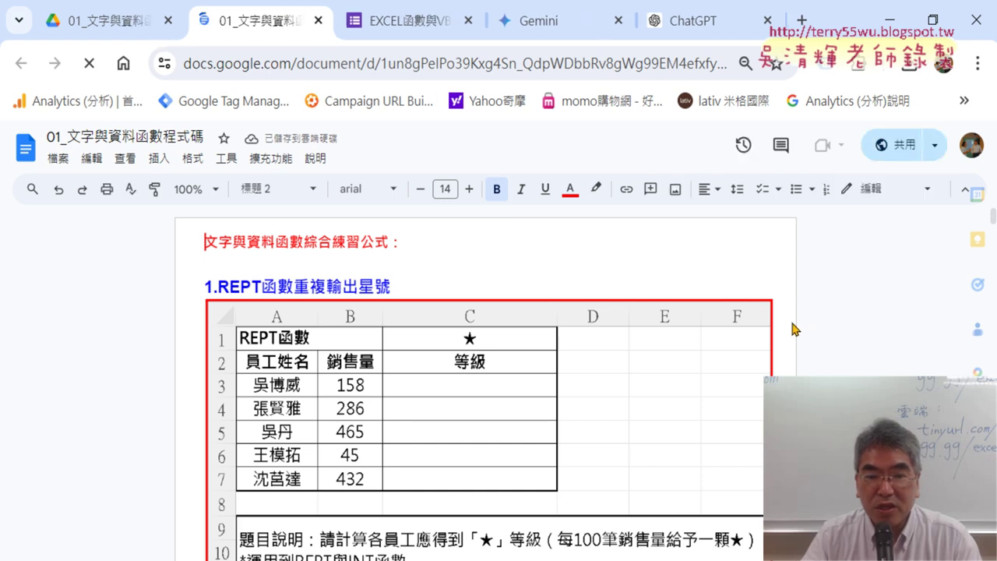
Scroll down to the Q: question and highlight 請幫我撰寫EXCEL公式, glancing at the Excel workbook and back
scroll(795, 329, "down", 3)
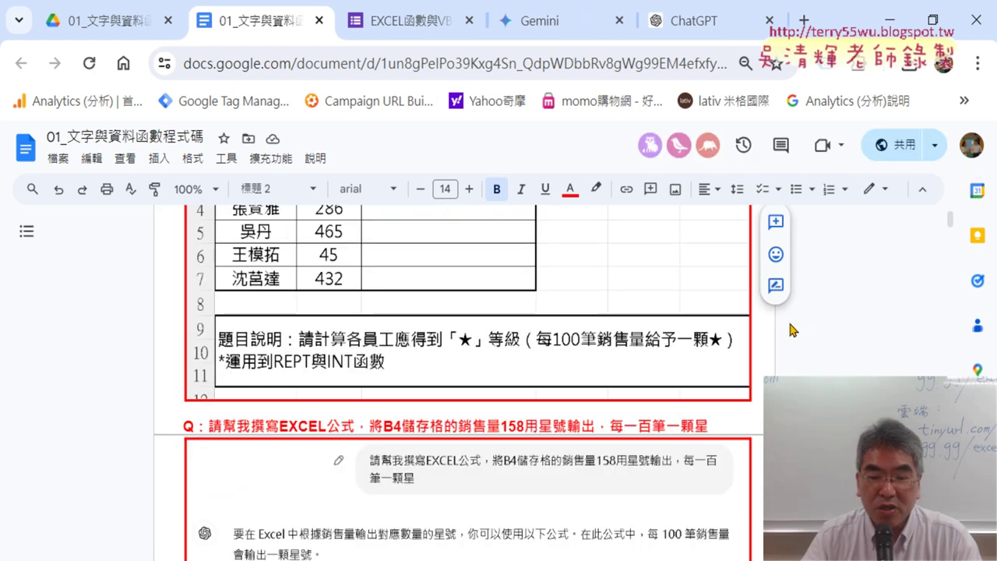
scroll(791, 331, "down", 2)
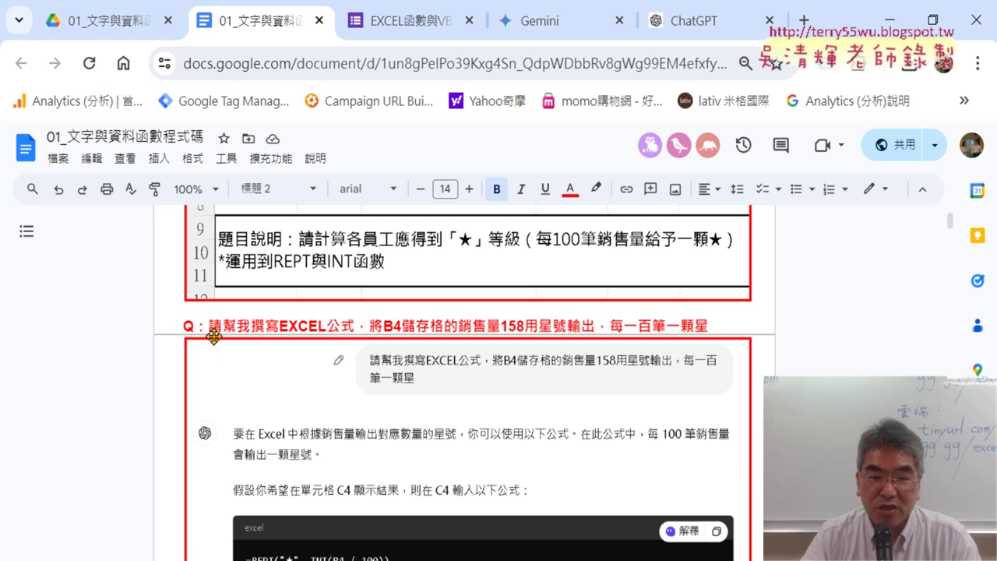
left_click_drag(212, 325, 352, 327)
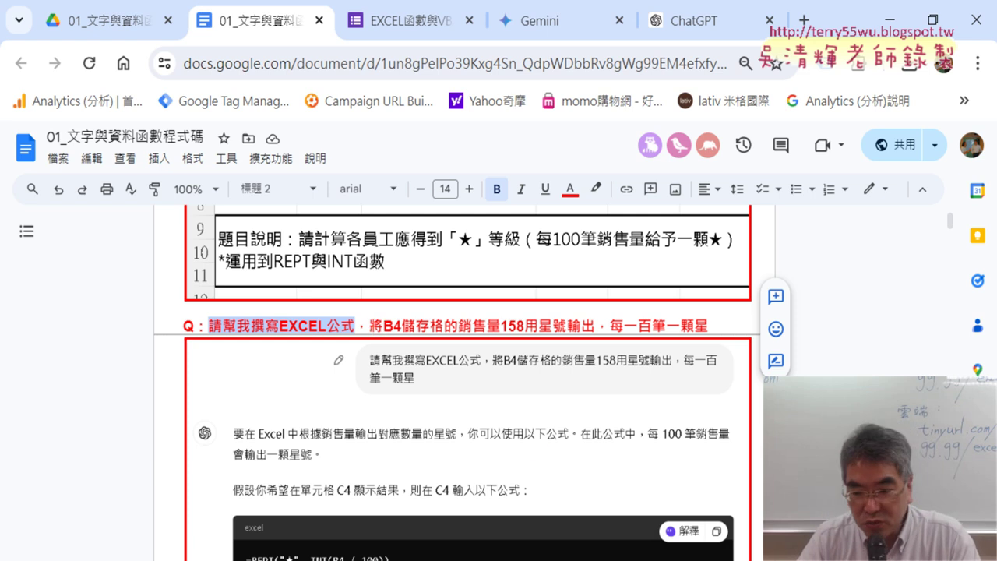
key("alt+Tab")
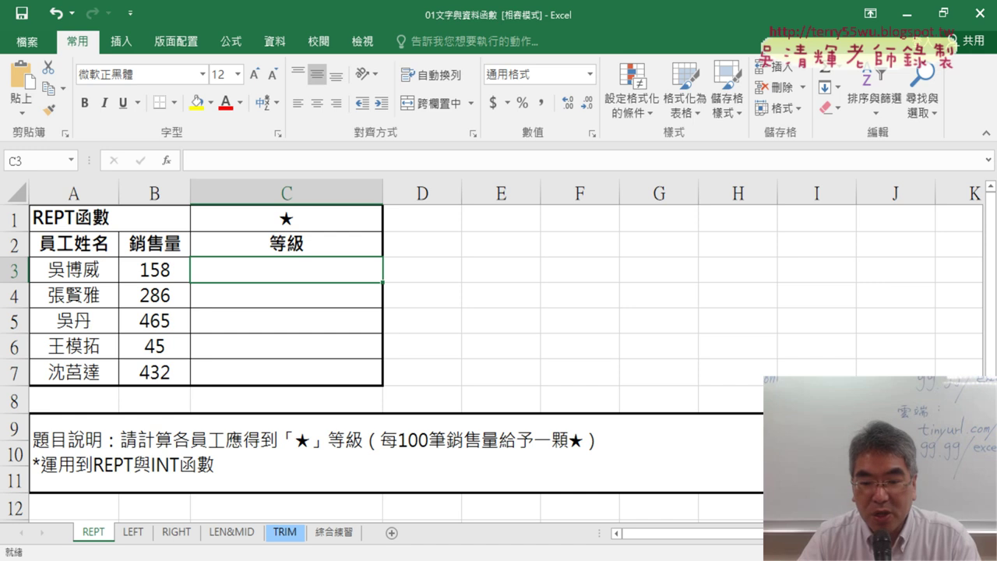
key("alt+Tab")
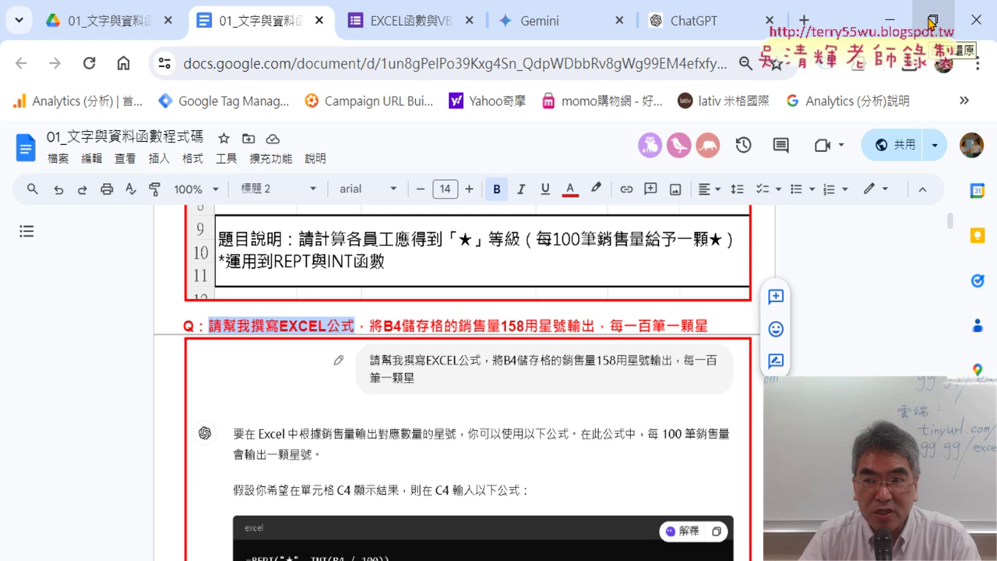
Restore the Chrome window and resize it to sit beside the Excel sheet
left_click(931, 22)
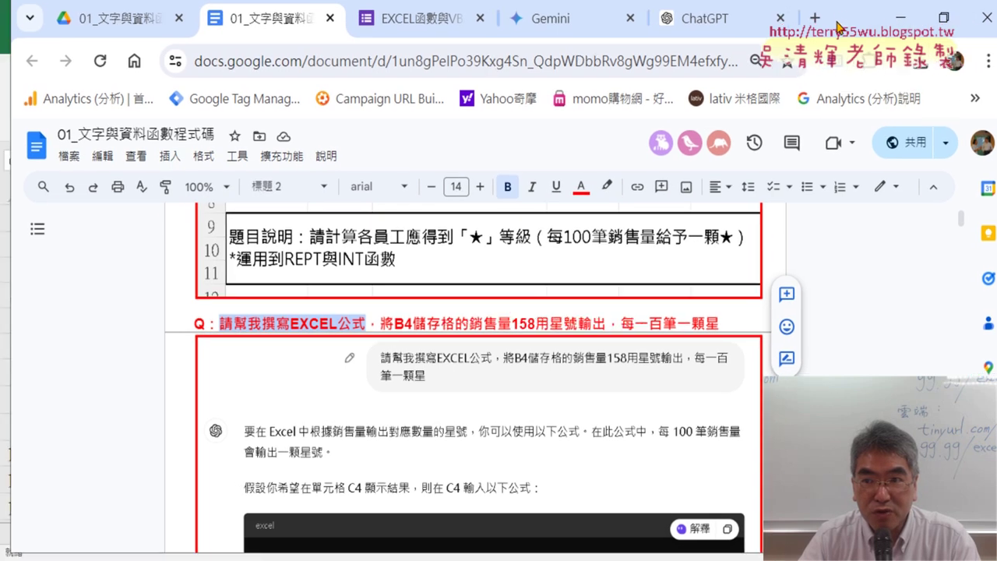
left_click_drag(832, 22, 818, 77)
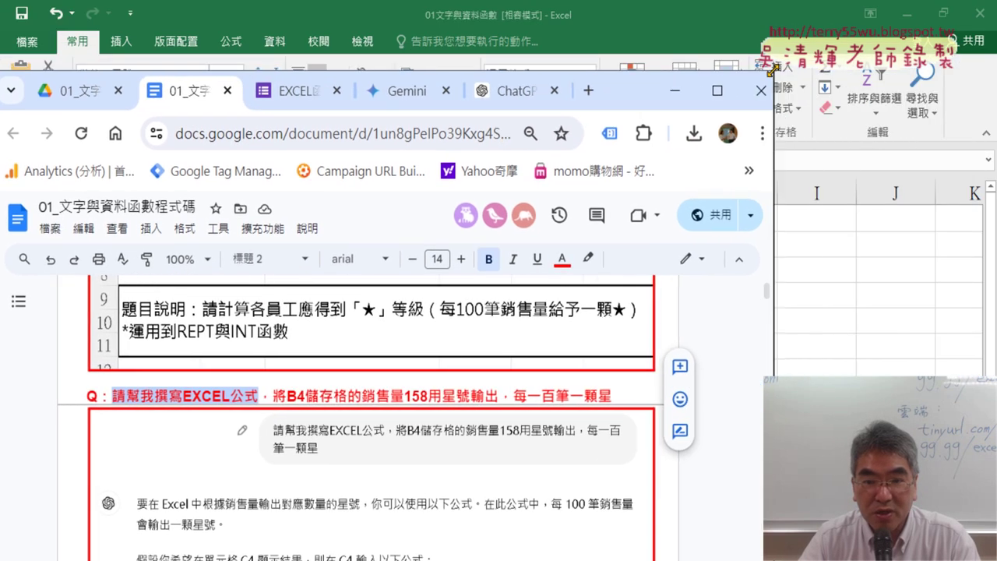
left_click_drag(980, 72, 578, 95)
left_click_drag(451, 93, 804, 25)
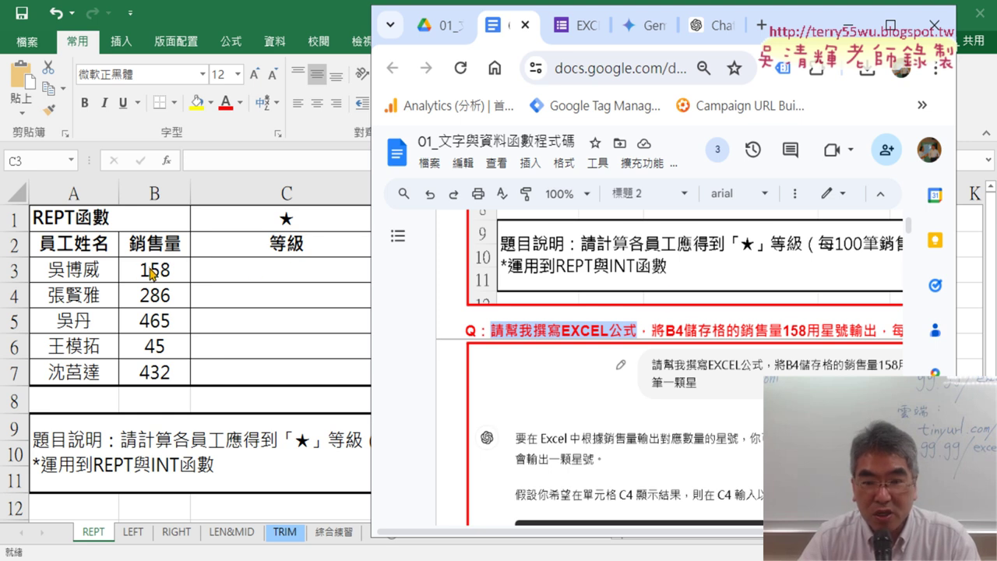
Change B4 to B3 in the question, then highlight B3儲存格的銷售量158 and 一顆星
left_click_drag(678, 330, 689, 331)
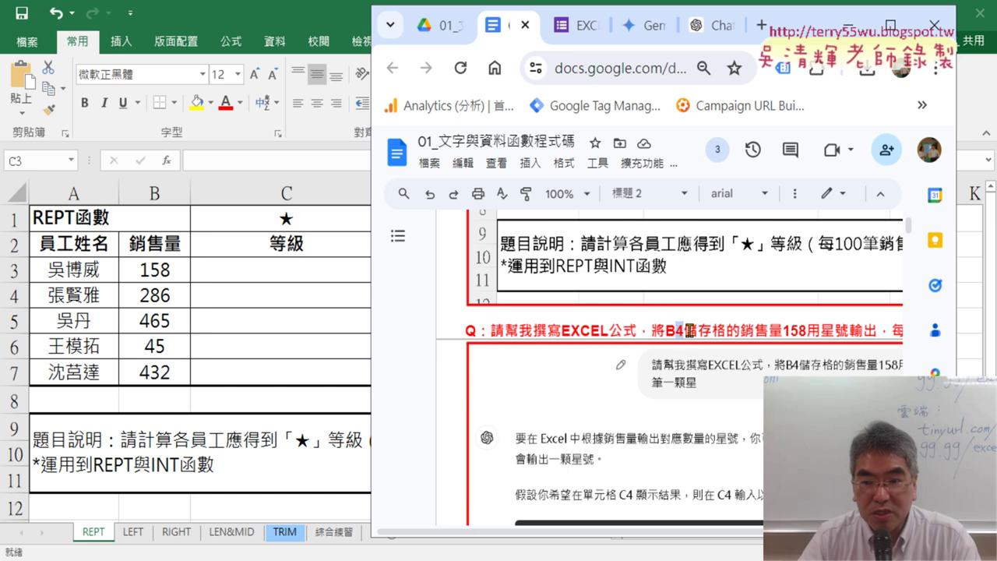
type("3")
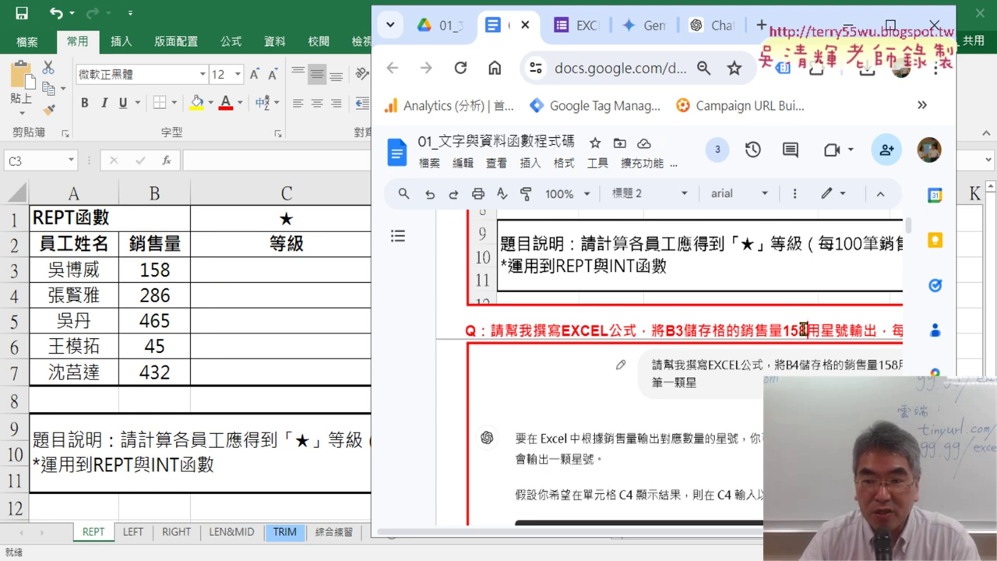
left_click_drag(804, 330, 664, 328)
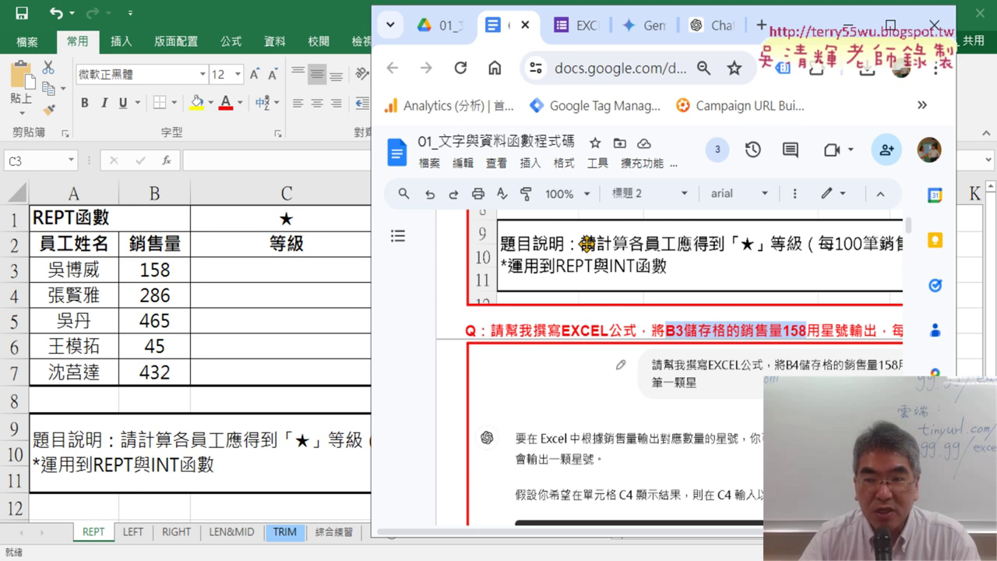
left_click(772, 329)
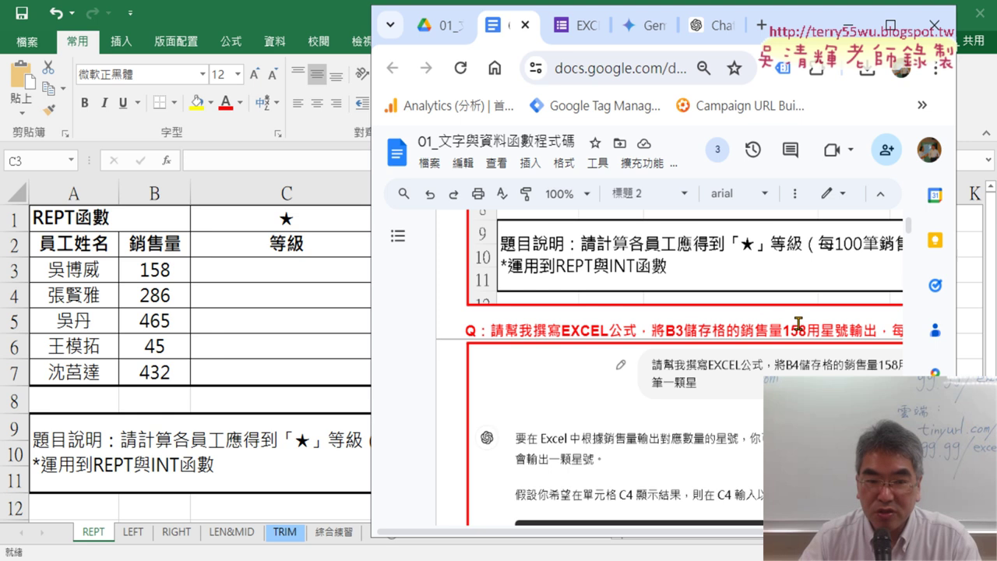
scroll(799, 322, "right", 2)
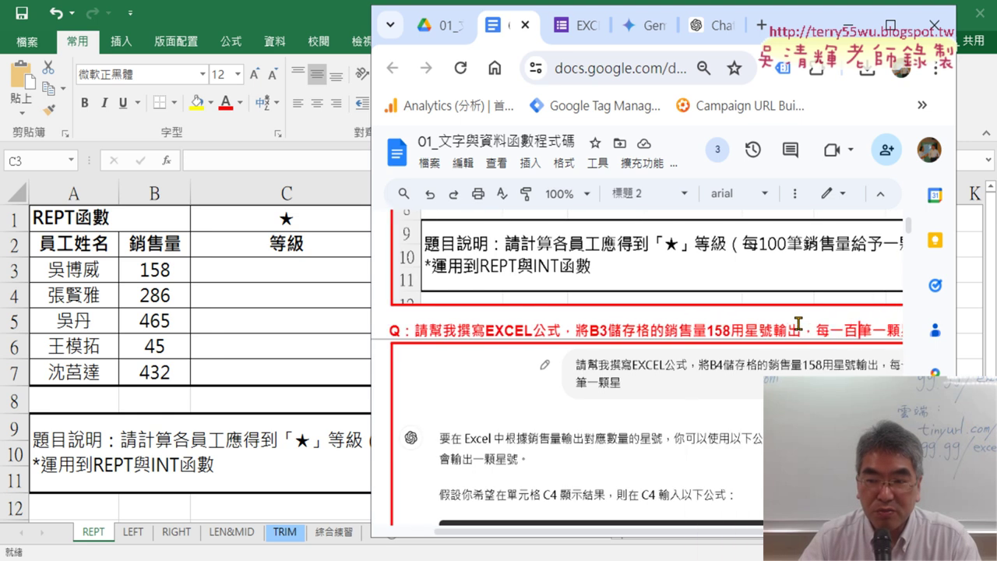
scroll(798, 322, "right", 1)
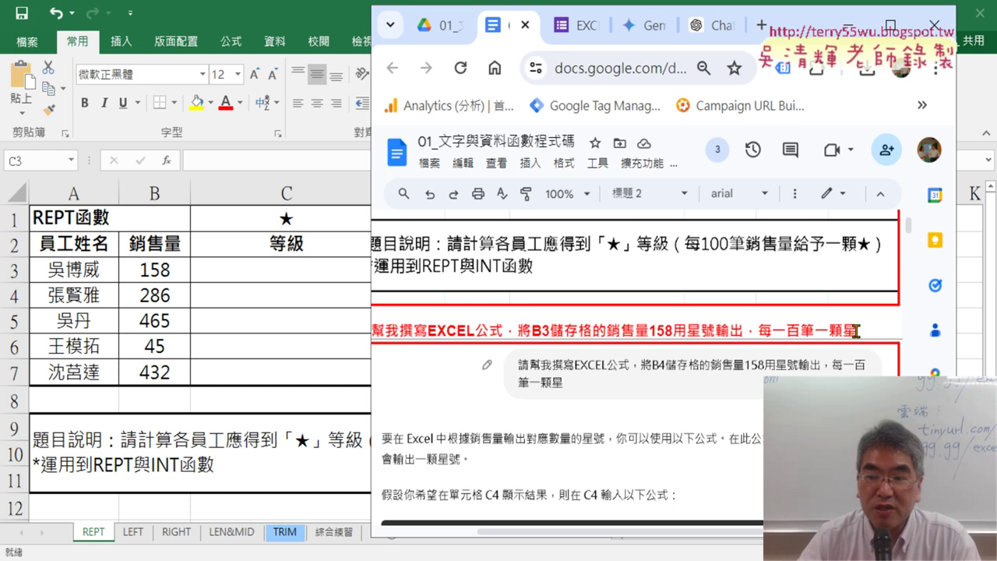
left_click_drag(857, 331, 445, 333)
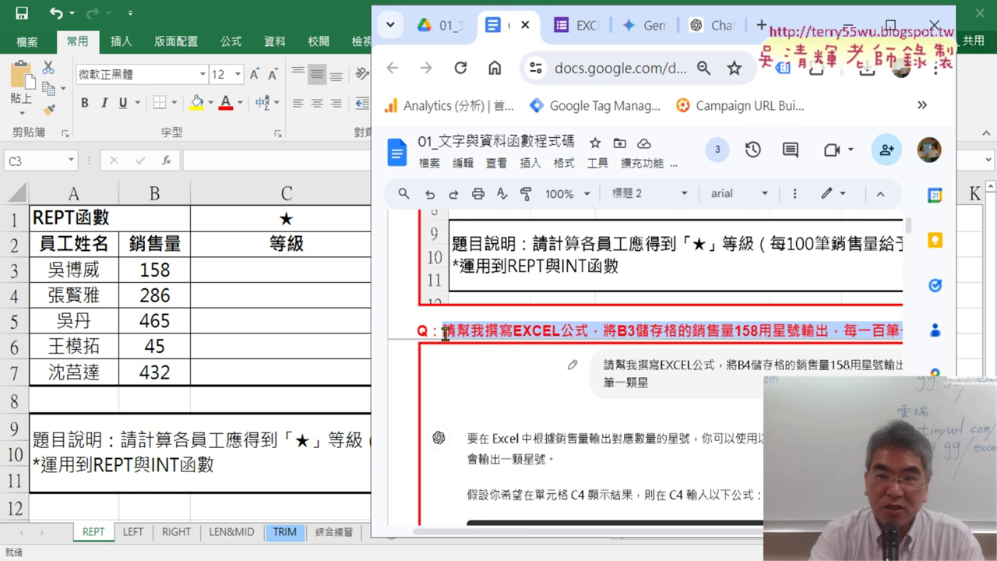
Paste the B3 star-rating formula question into a new full-screen ChatGPT chat and send it
left_click(707, 27)
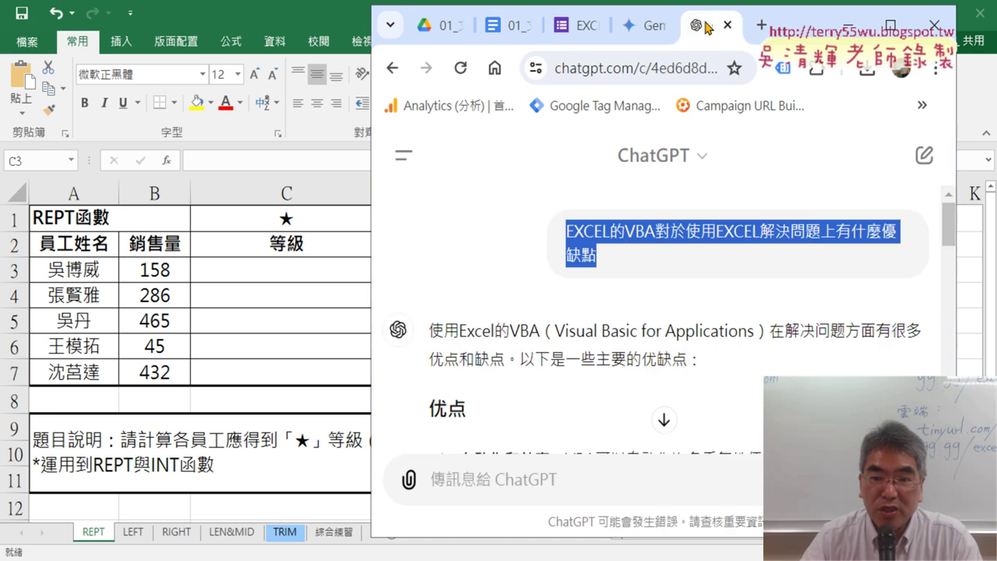
left_click(890, 26)
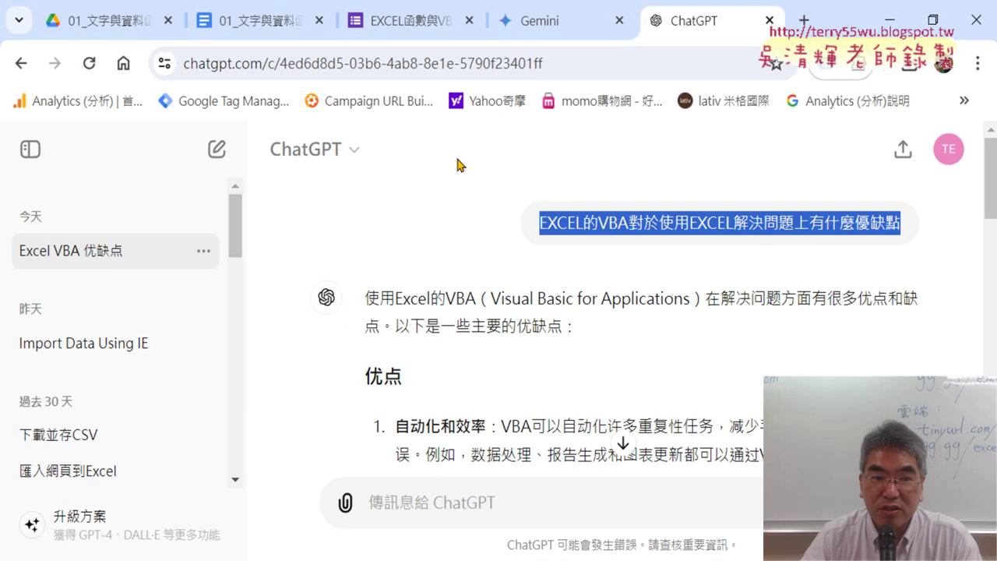
left_click(218, 156)
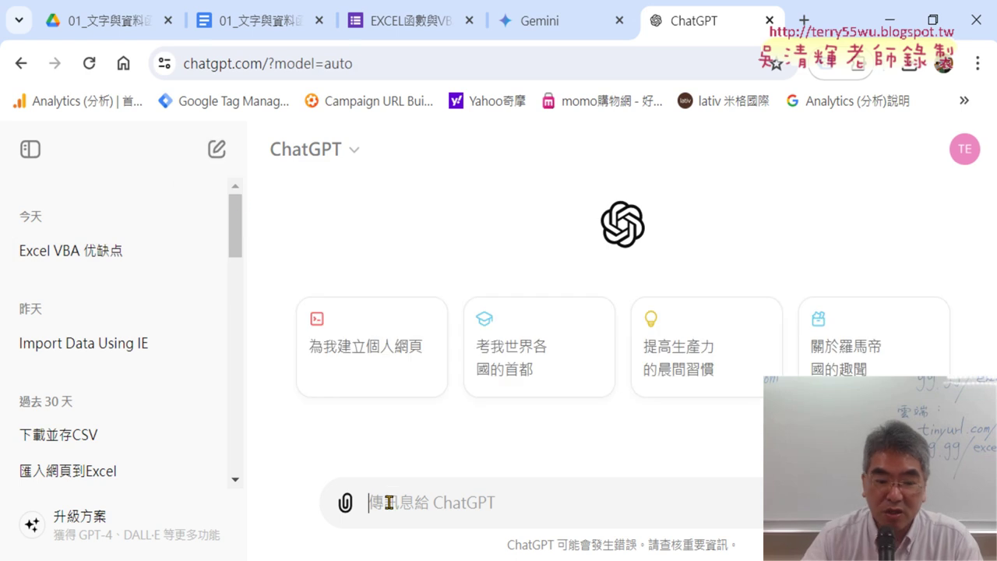
key("ctrl+v")
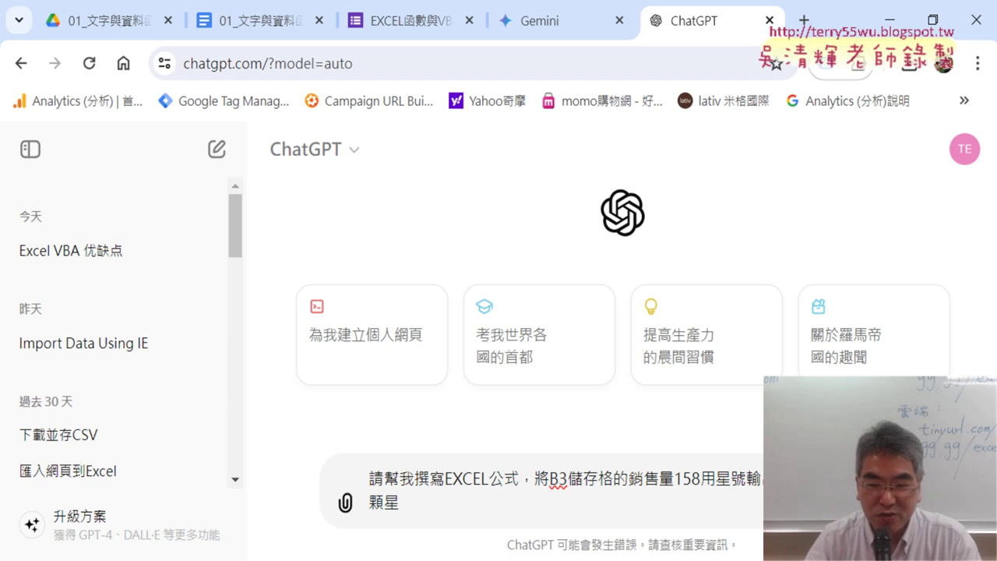
key("Return")
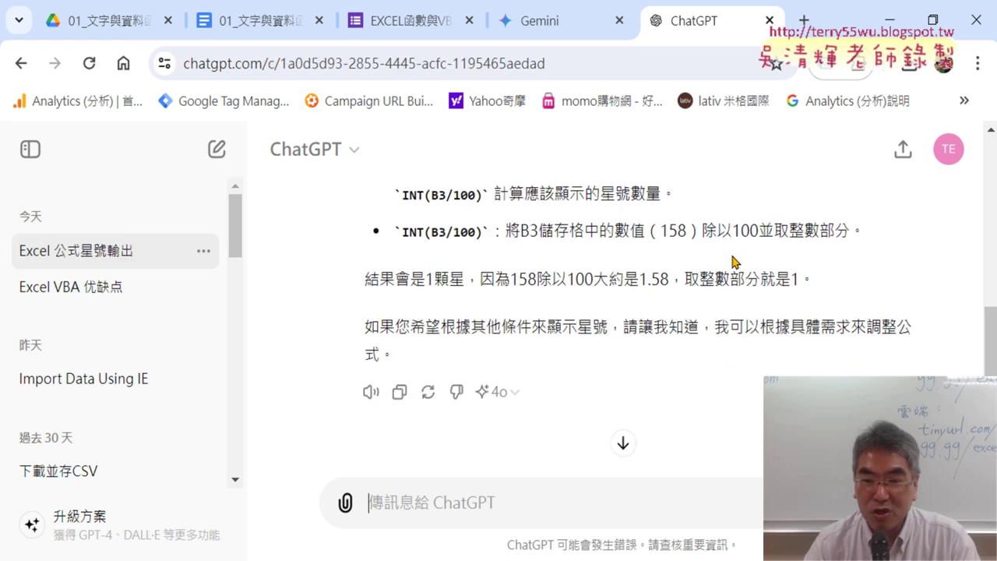
scroll(737, 262, "up", 3)
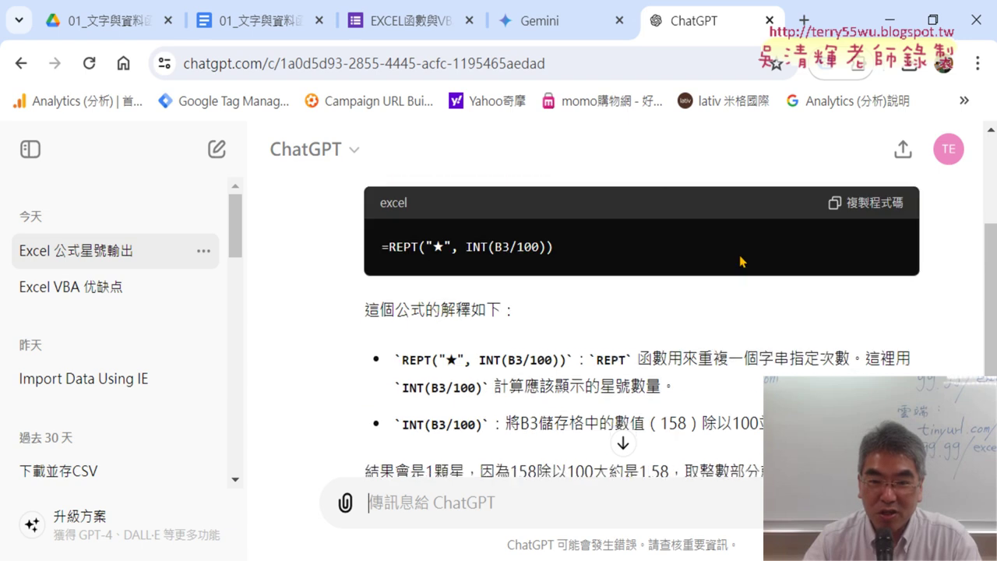
left_click_drag(441, 313, 513, 313)
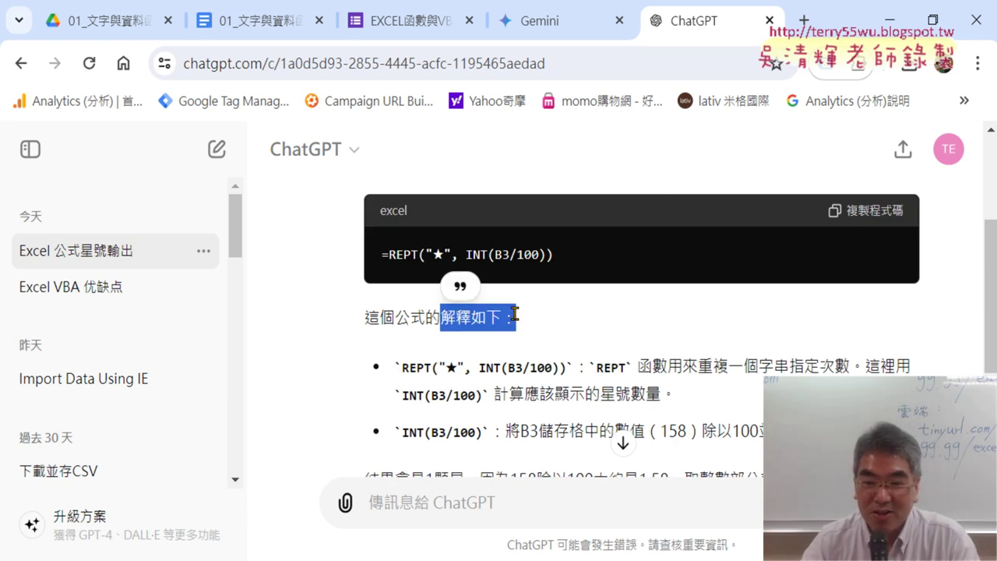
scroll(513, 313, "down", 1)
left_click_drag(405, 267, 480, 268)
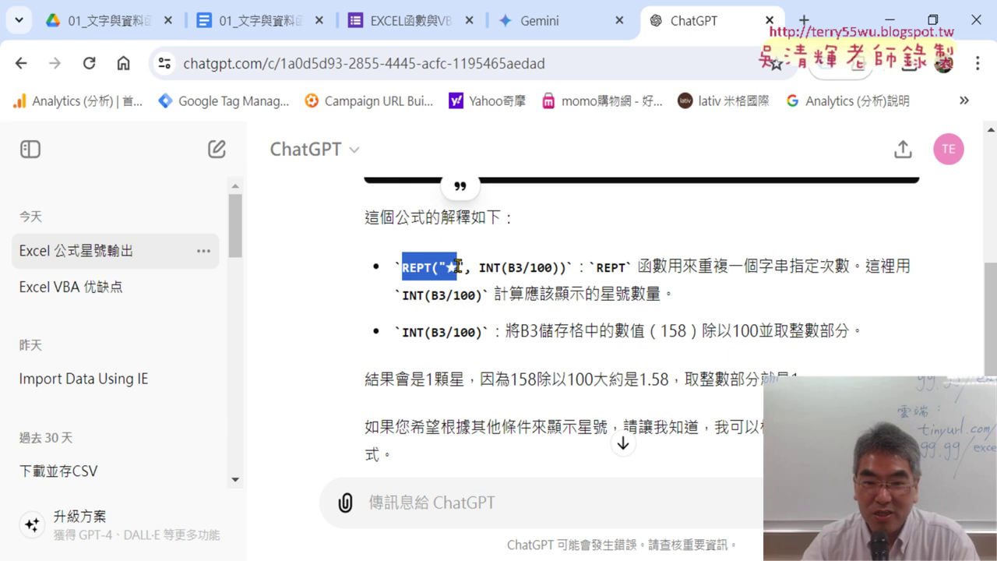
left_click(521, 270)
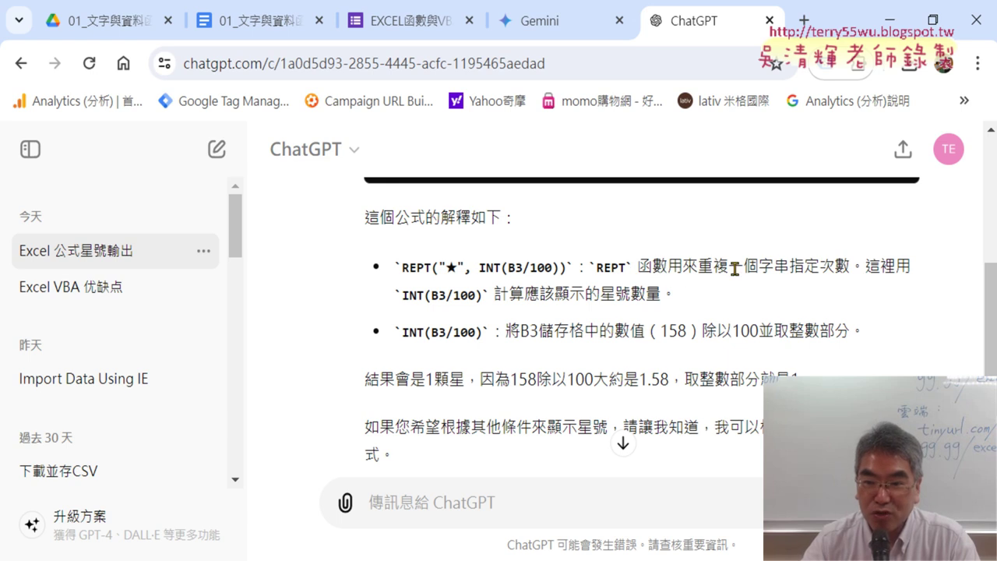
left_click_drag(847, 267, 594, 266)
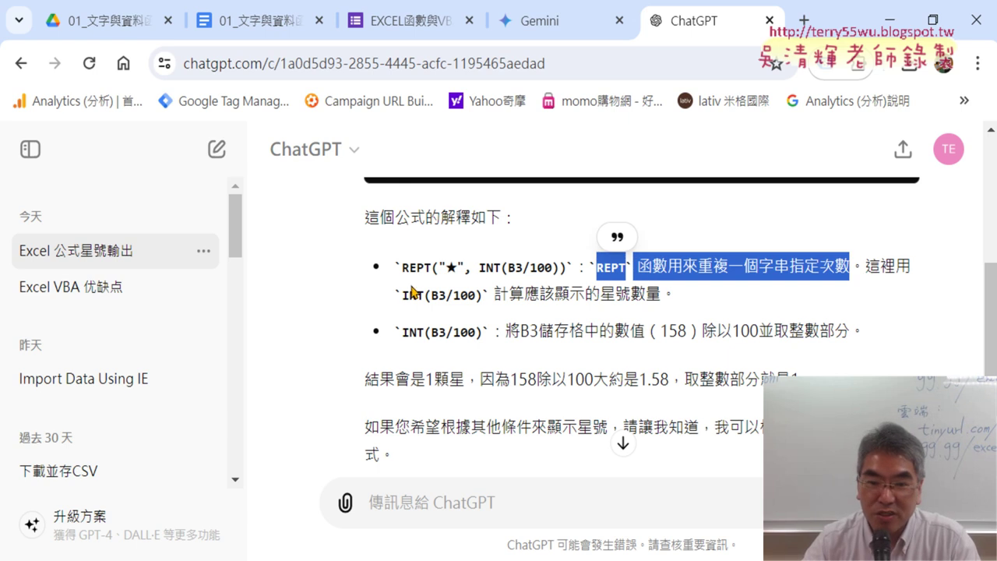
left_click_drag(465, 296, 656, 294)
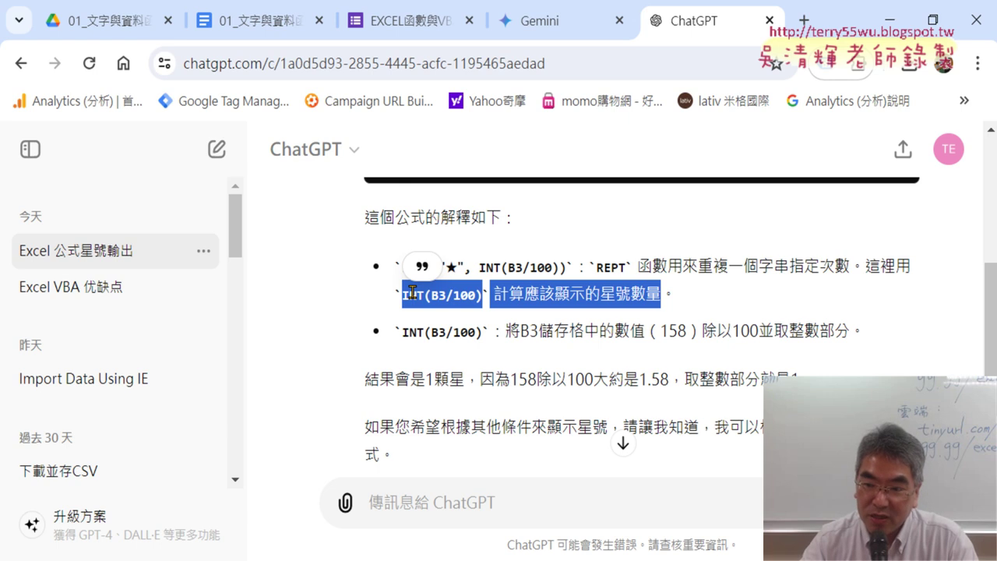
left_click(687, 378)
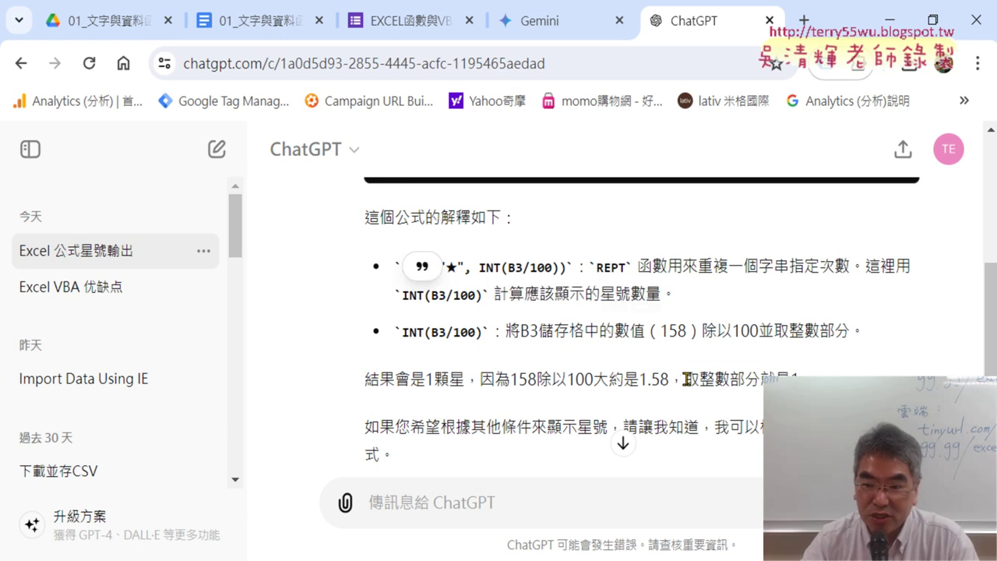
left_click_drag(687, 379, 789, 379)
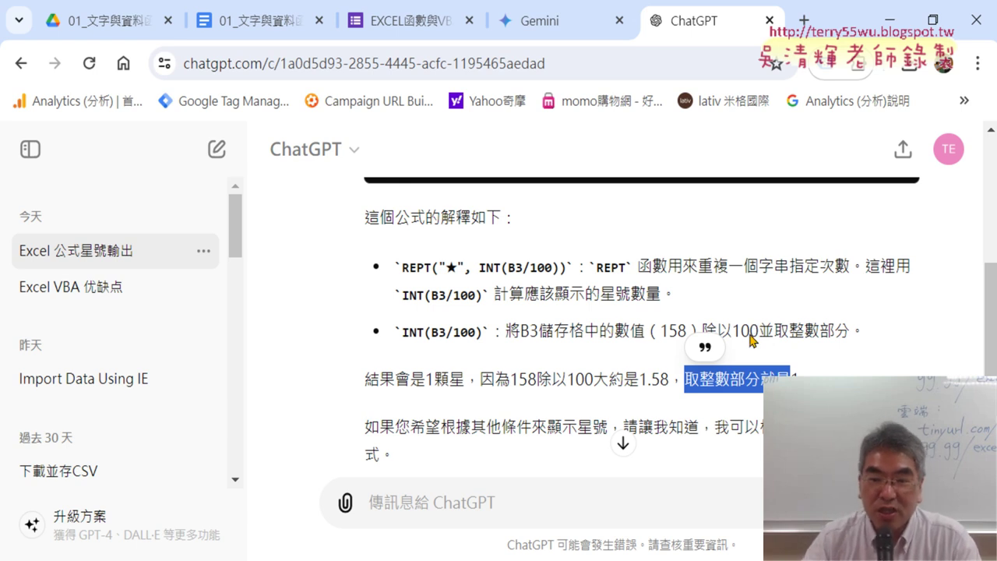
left_click_drag(401, 296, 431, 296)
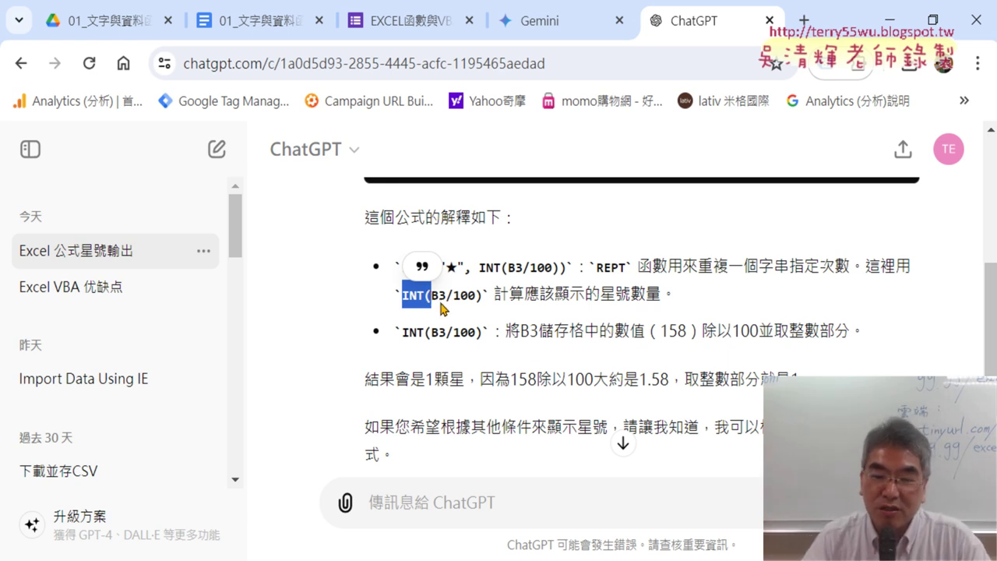
left_click_drag(808, 375, 789, 378)
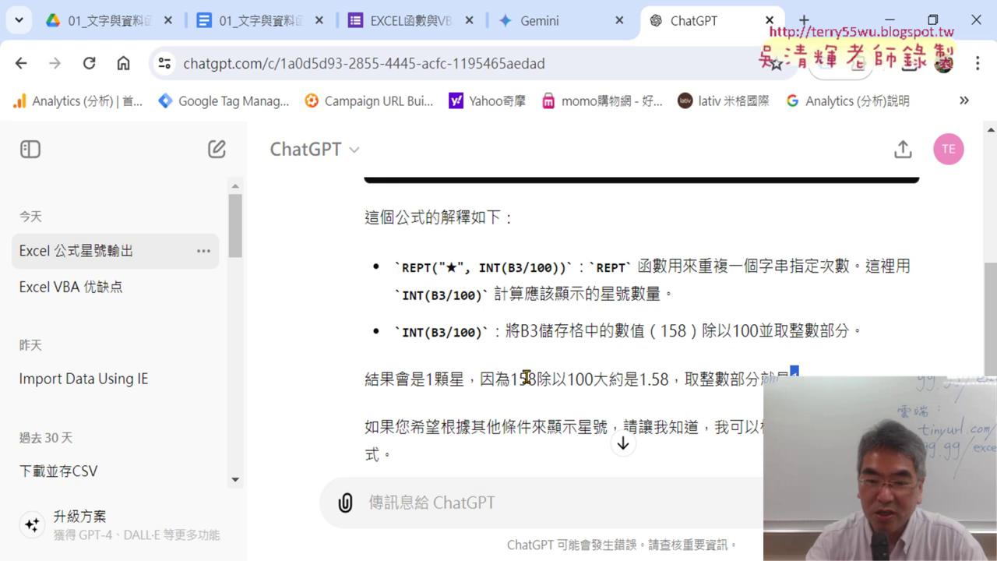
scroll(562, 413, "down", 1)
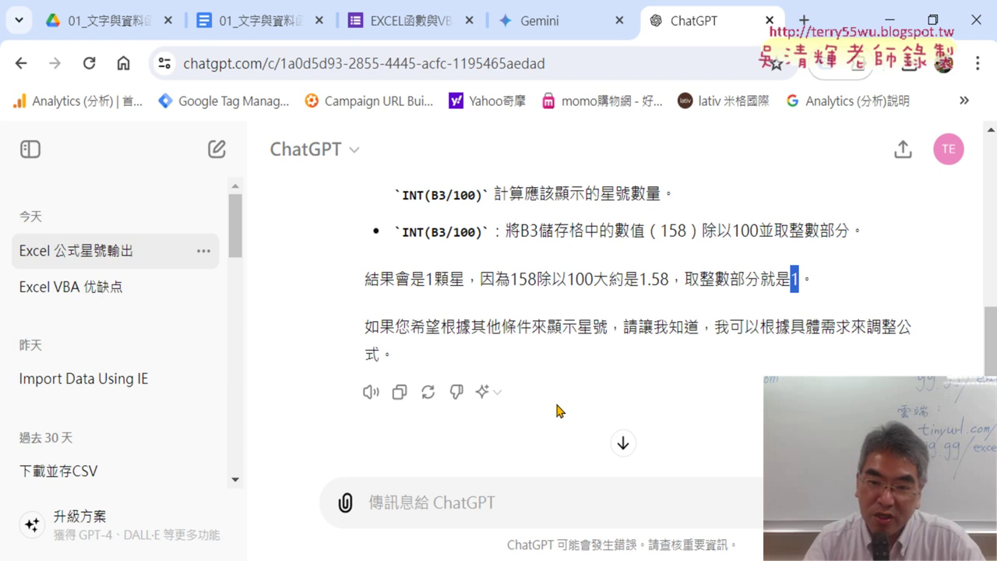
scroll(557, 411, "up", 2)
Copy the =REPT("★", INT(B3/100)) code block from ChatGPT and return to Excel's REPT sheet
scroll(557, 410, "up", 2)
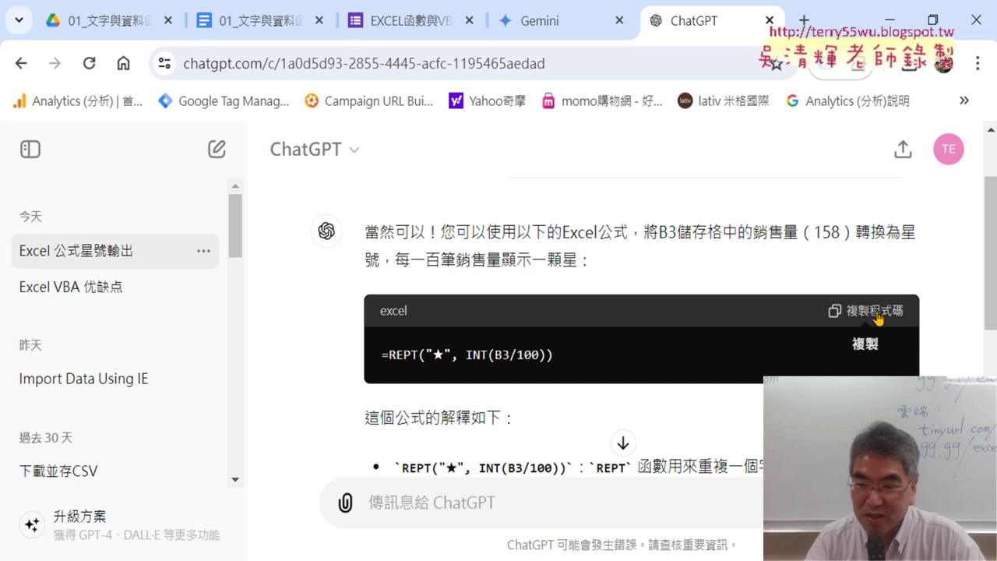
left_click(877, 318)
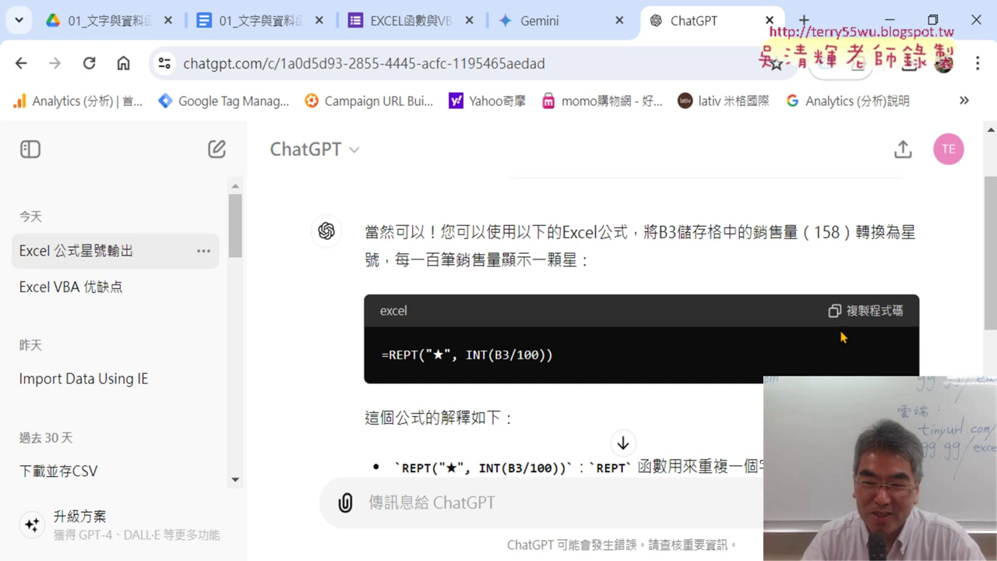
left_click(866, 314)
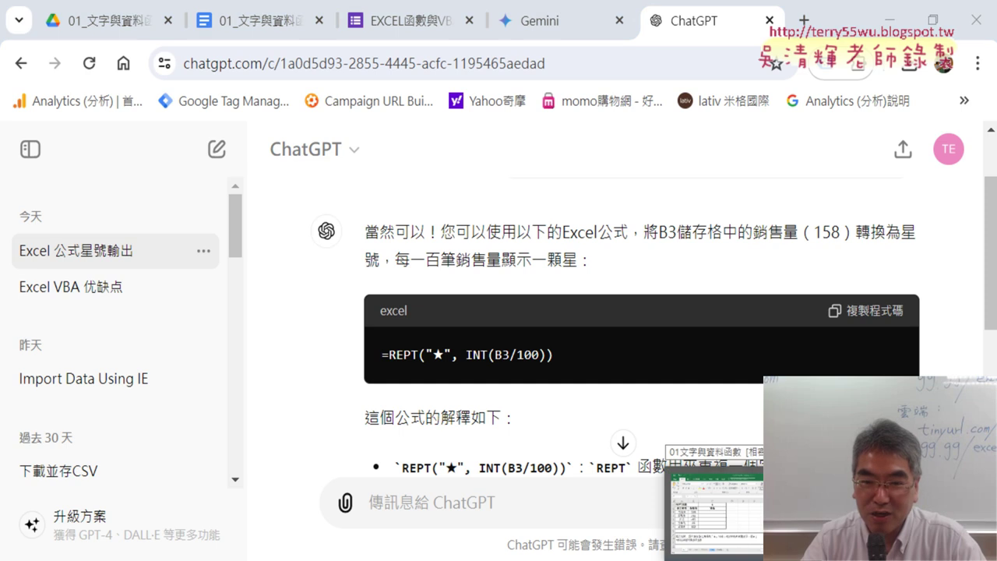
left_click(624, 459)
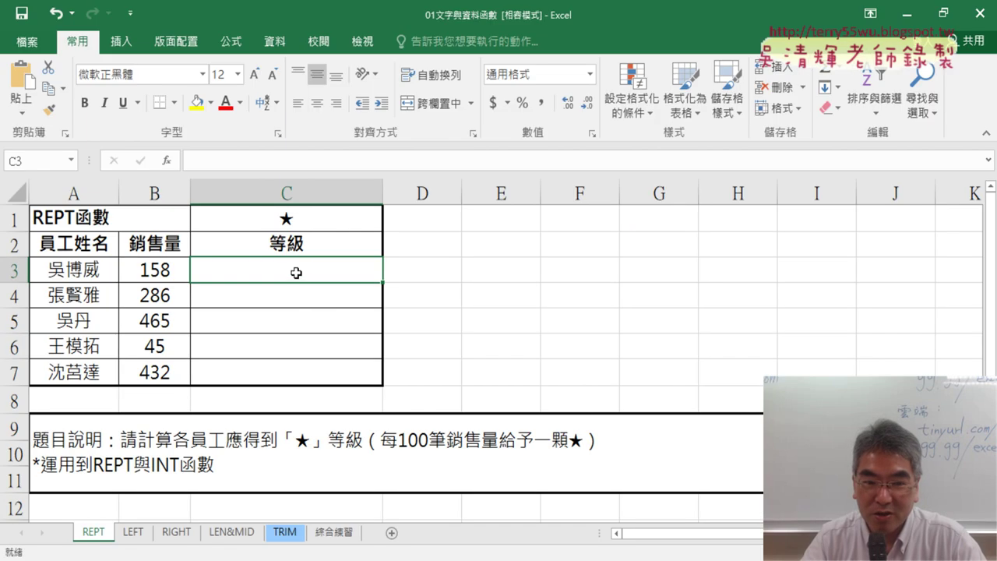
Paste =REPT("★", INT(B3/100)) into C3's formula bar and delete the trailing blank line
left_click(258, 158)
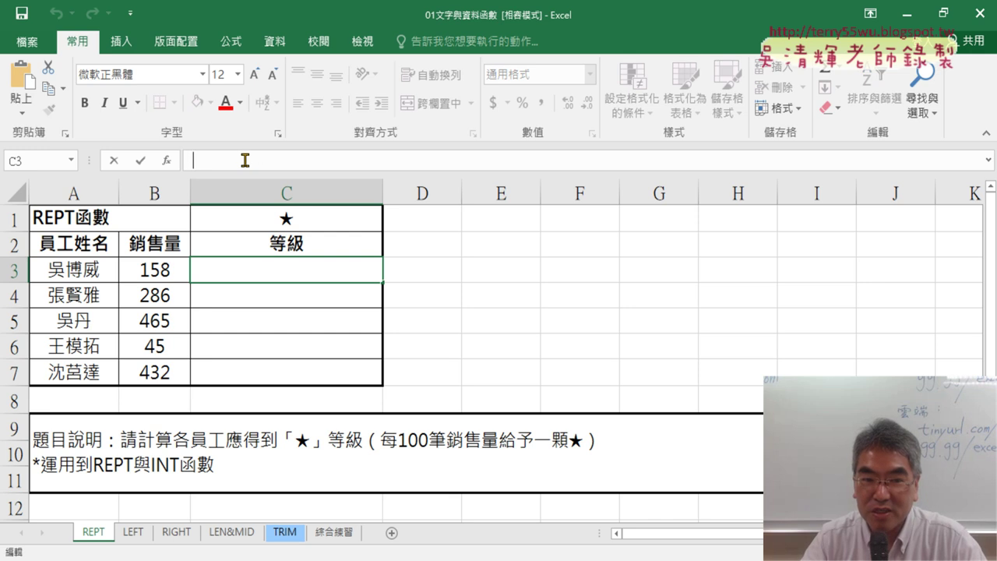
right_click(244, 160)
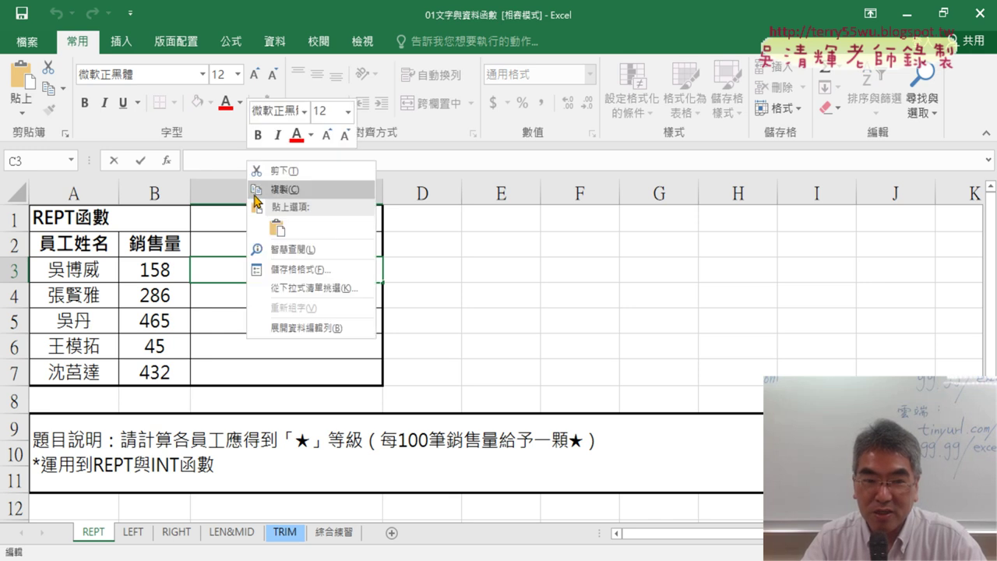
left_click(279, 227)
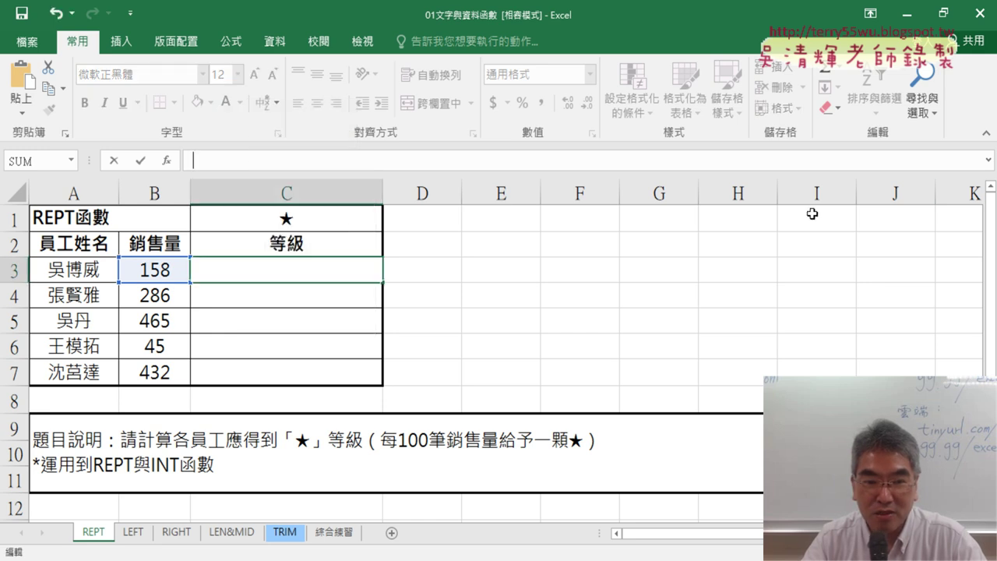
left_click(989, 160)
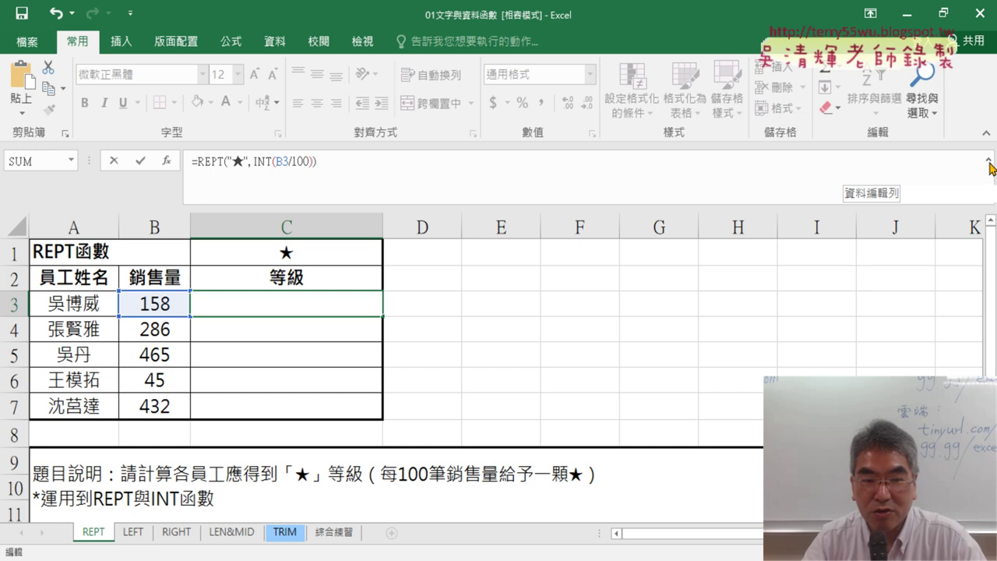
left_click(989, 163)
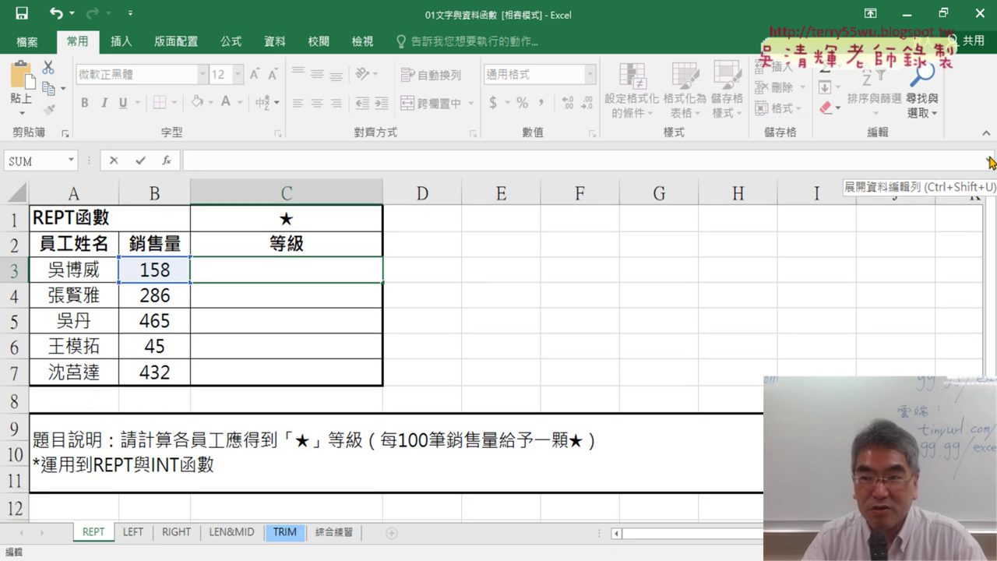
left_click(990, 162)
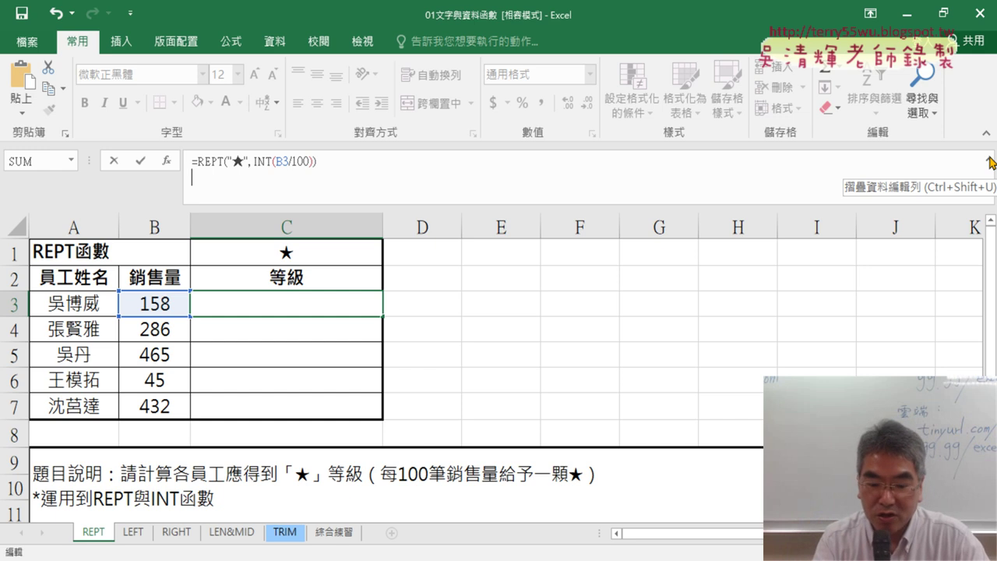
key("BackSpace")
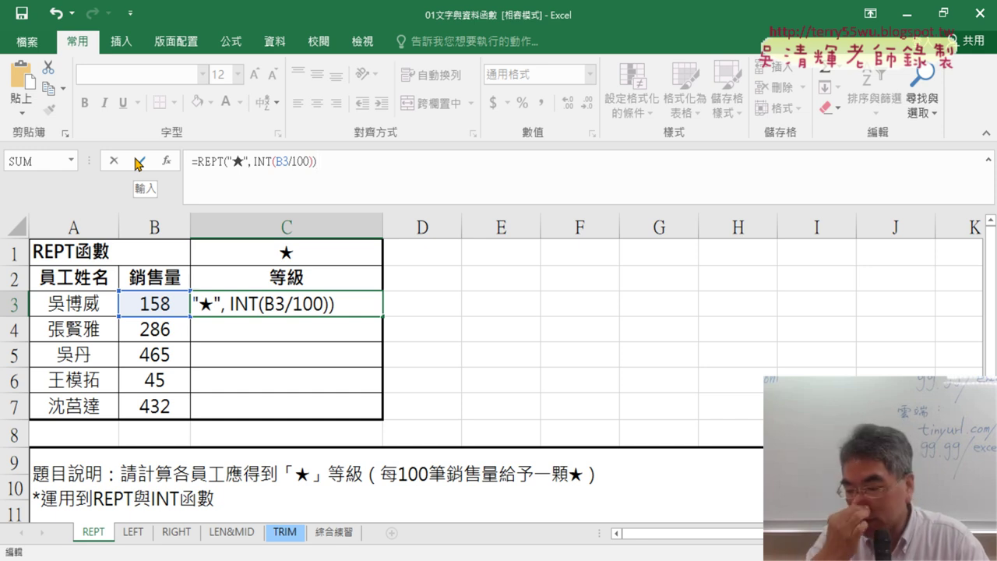
Confirm C3's formula and fill it down to C7, giving ★, ★★, ★★★★, none and ★★★★
left_click(139, 164)
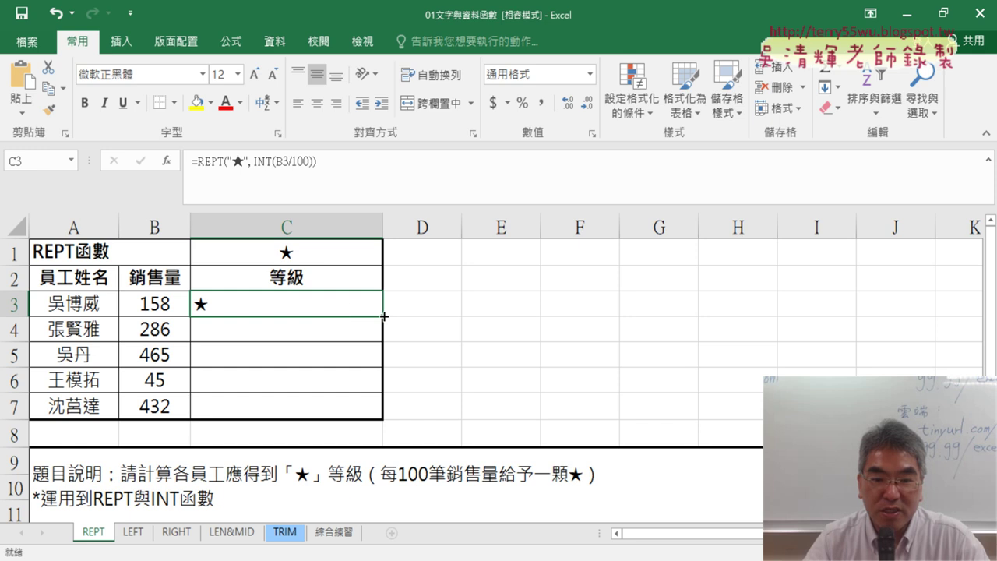
left_click_drag(384, 316, 379, 423)
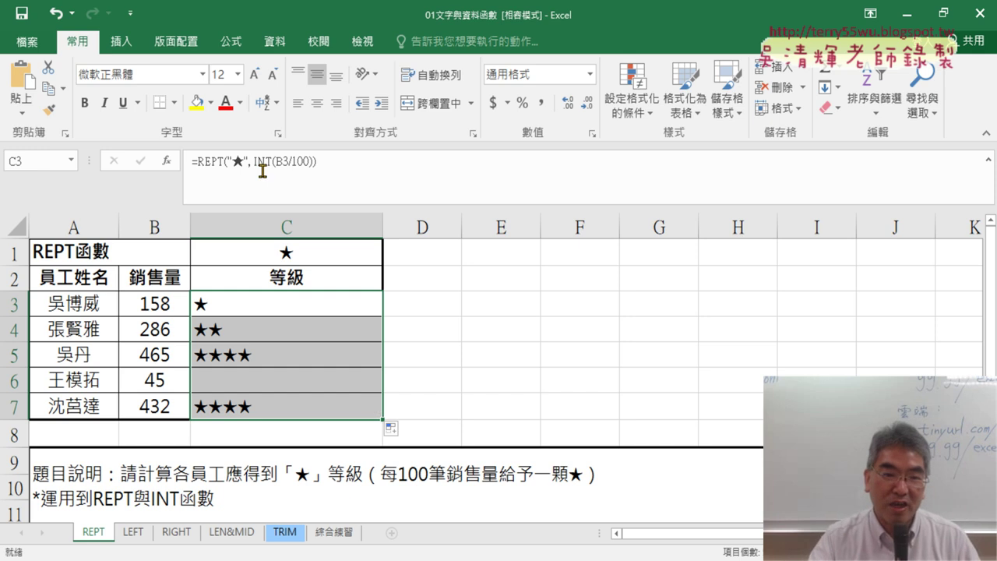
left_click(203, 159)
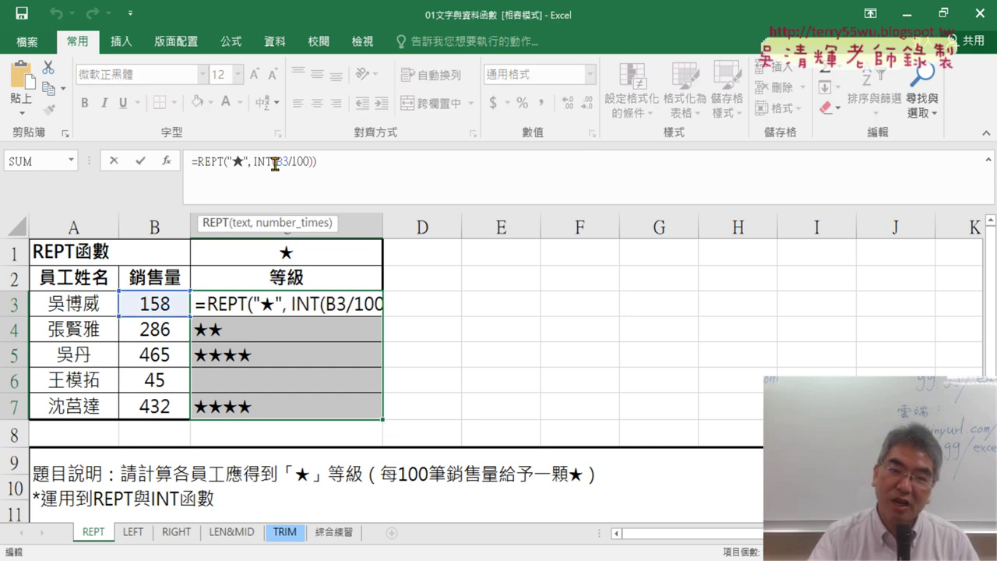